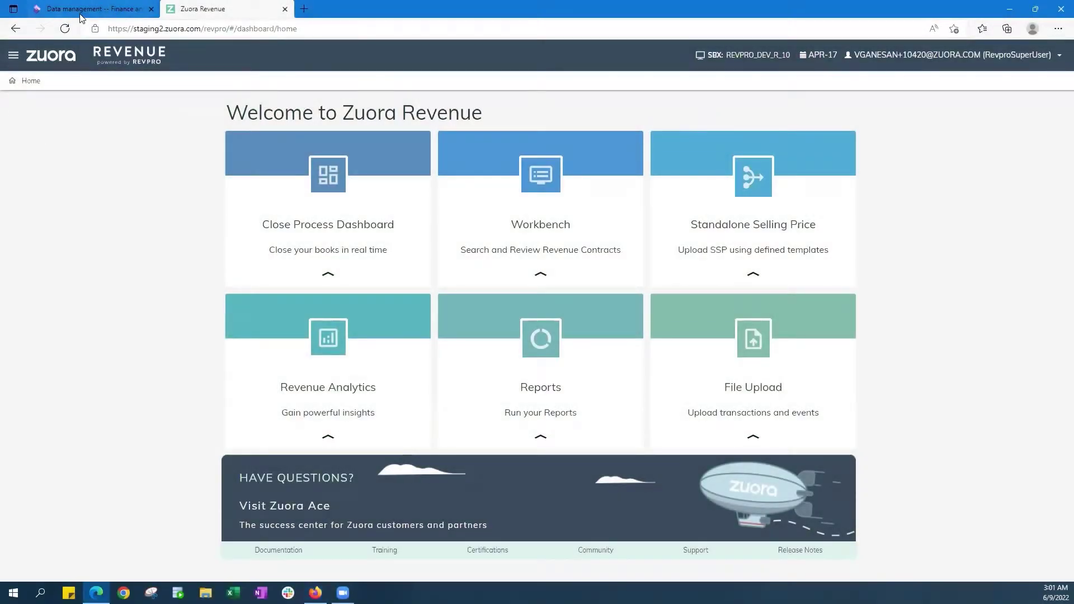
Return to Zuora Revenue and open the Data Interface > Dynamics 365 integration settings.
click(87, 9)
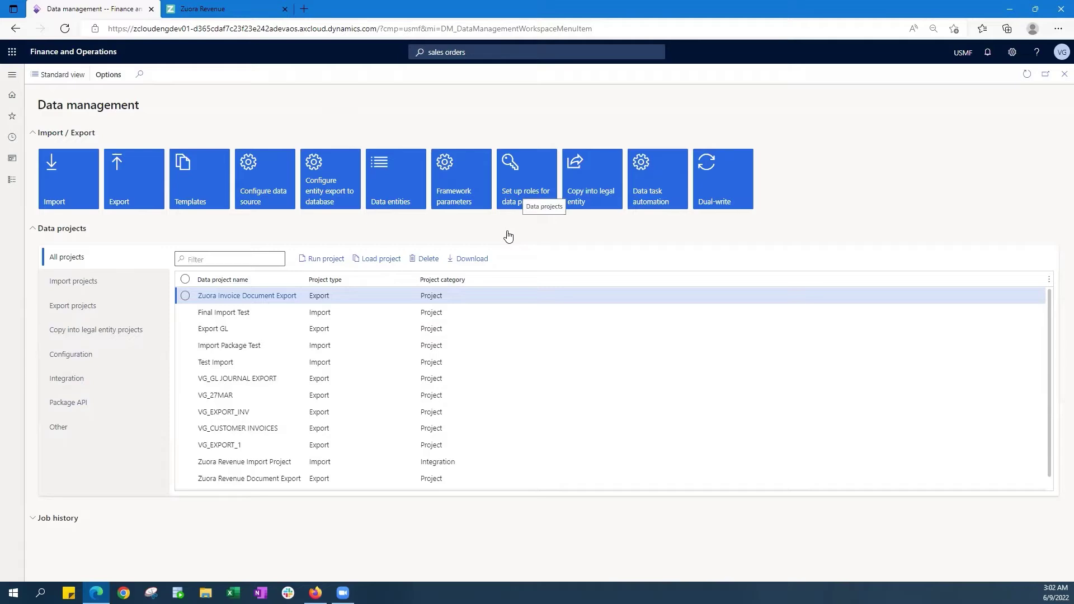
key(ctrl+Tab)
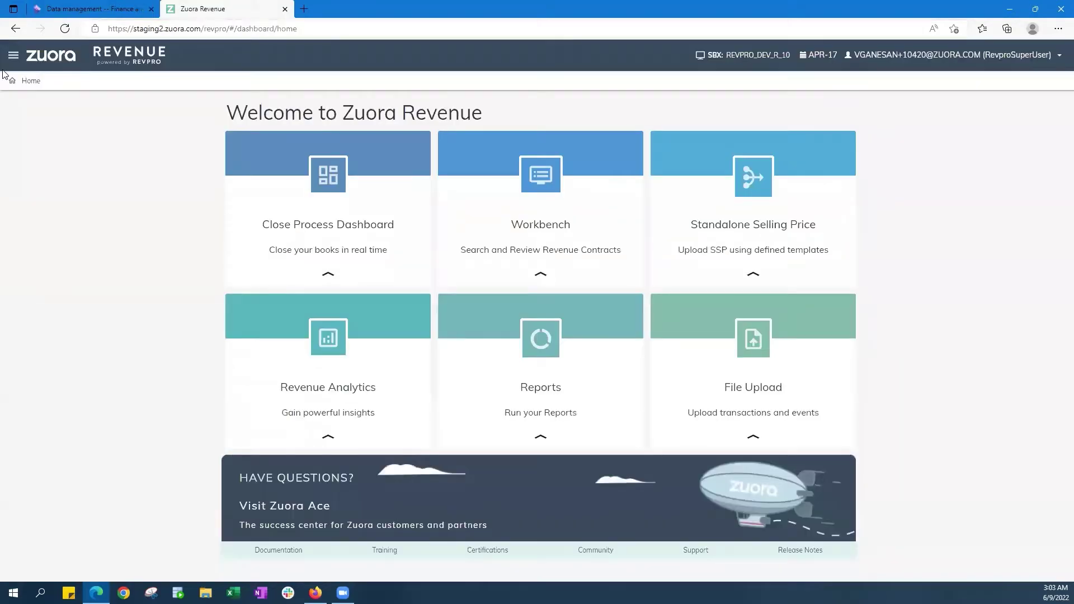
click(11, 59)
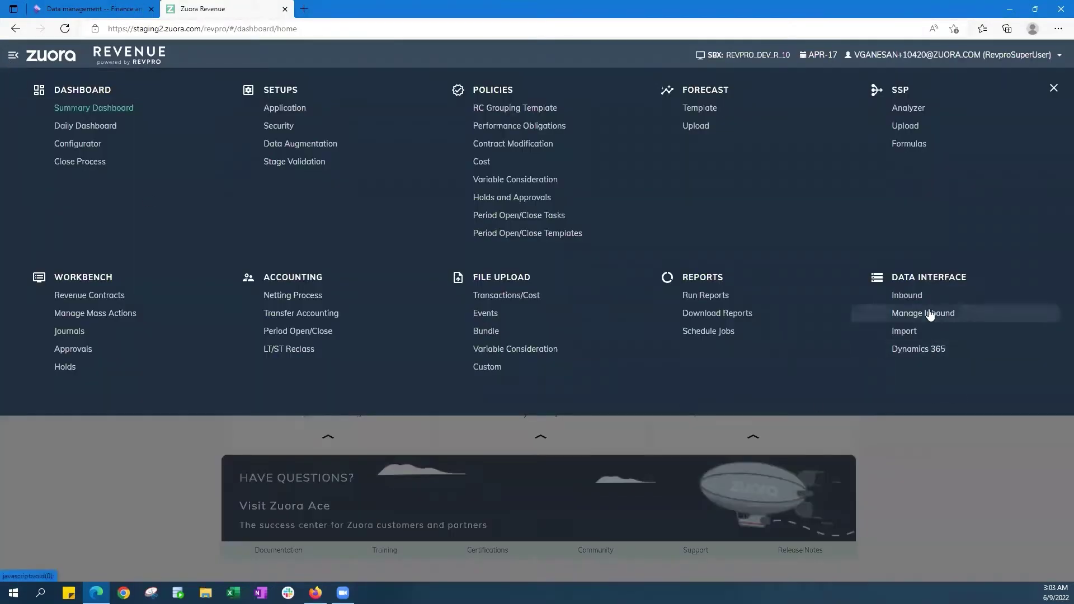
click(903, 354)
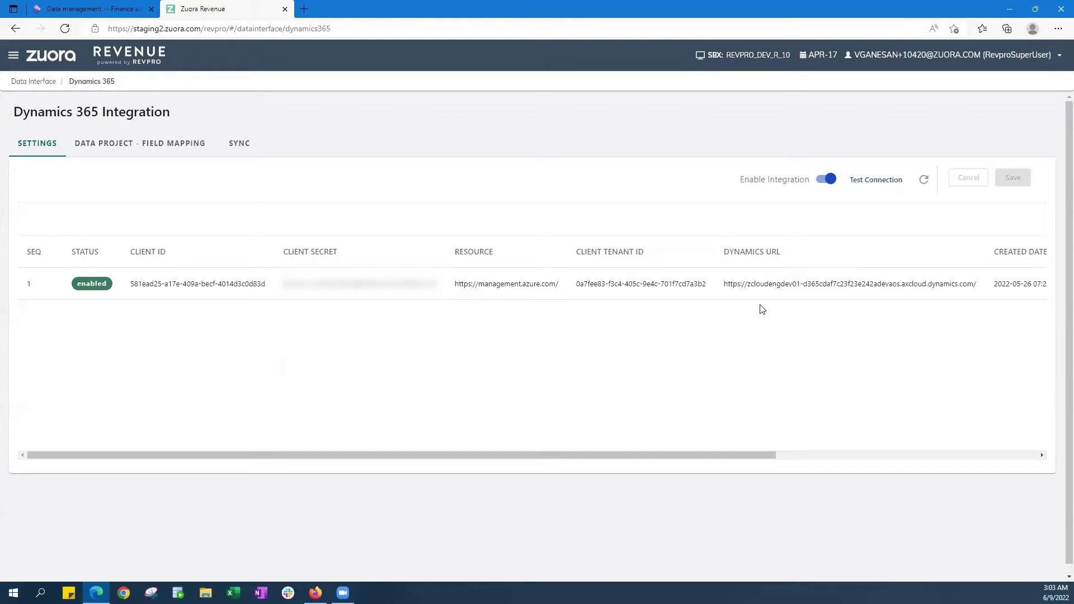
Open the Sales Orders - D365 data project under Field Mapping and scroll through its 24 SO mappings.
click(140, 143)
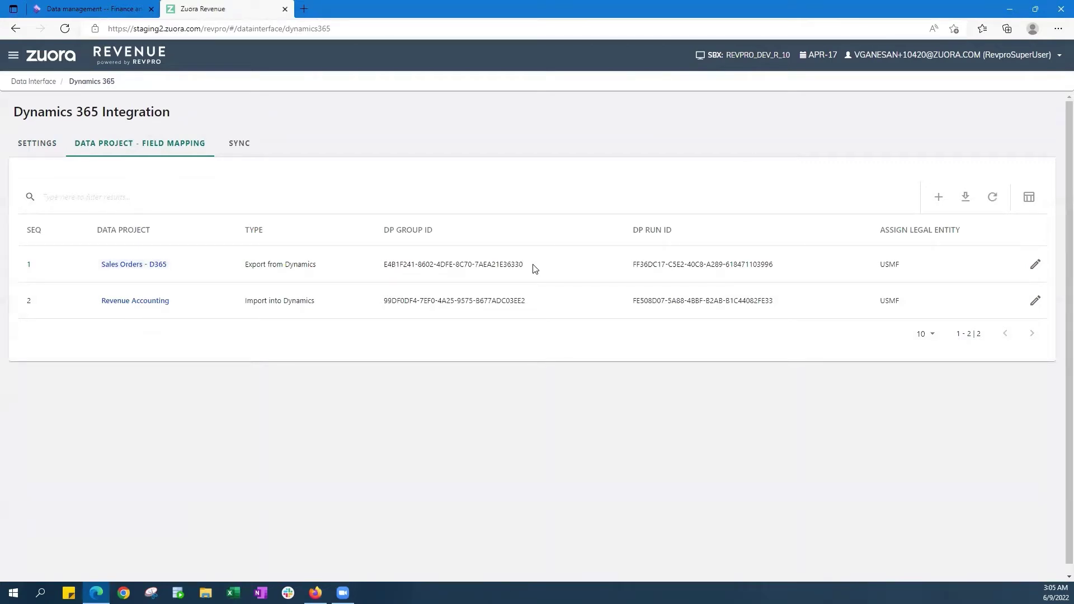
drag(534, 265, 492, 266)
click(782, 267)
click(127, 264)
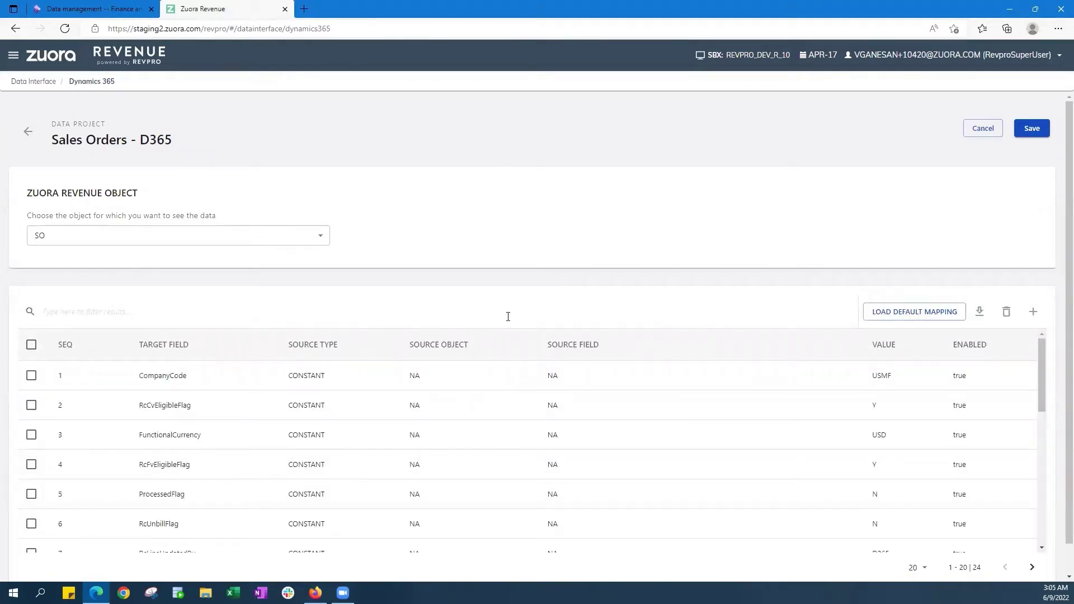
drag(1044, 362, 1047, 431)
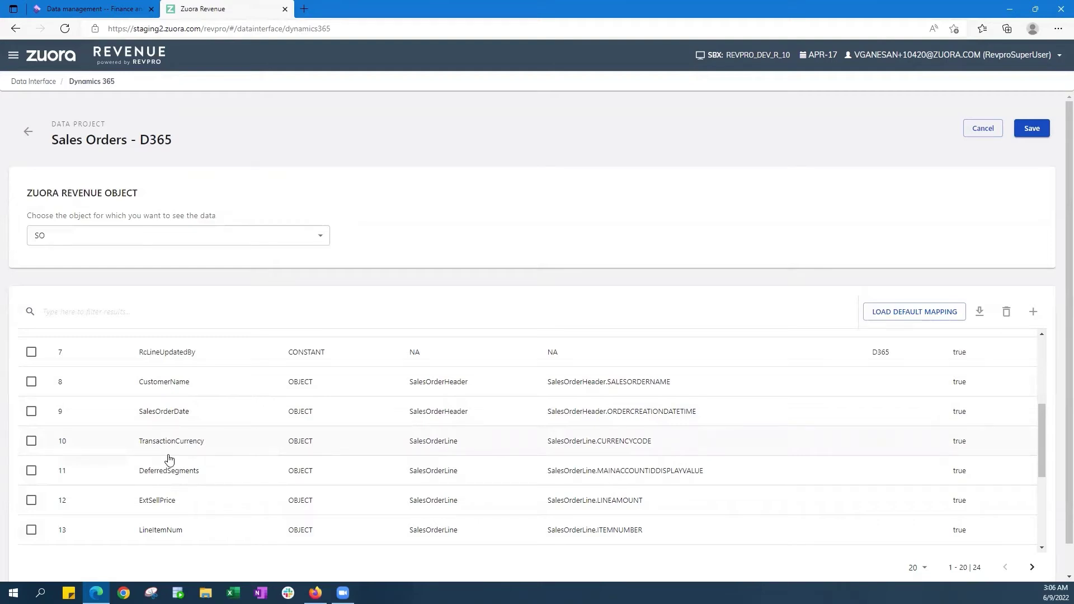
scroll(1016, 448, down, 4)
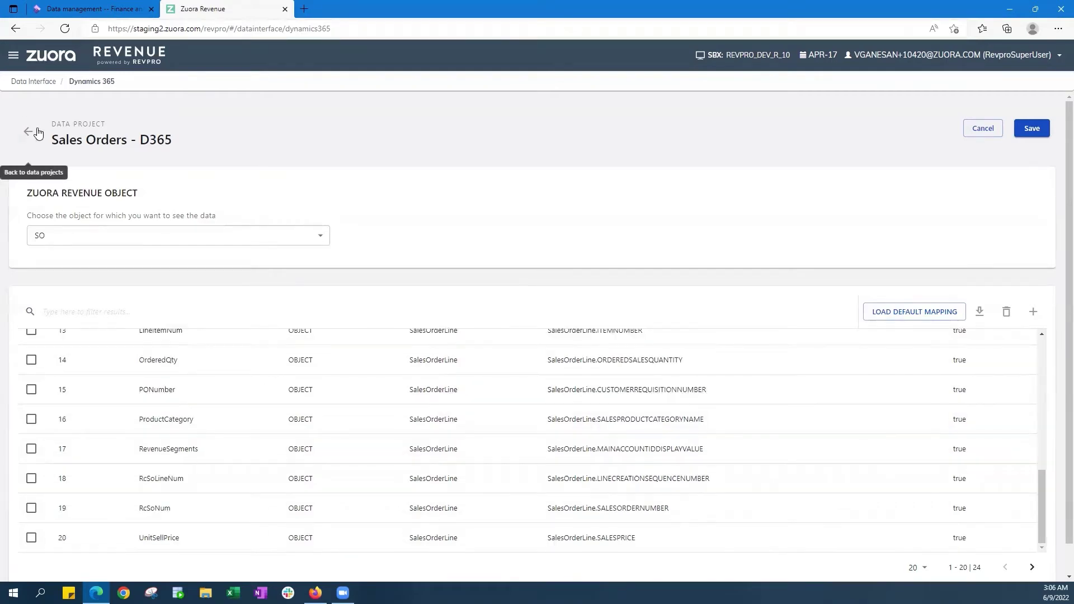
On the Sync tab, try SCHEDULED run mode, then set Sales Orders - D365 back to ADHOC.
click(29, 132)
click(652, 244)
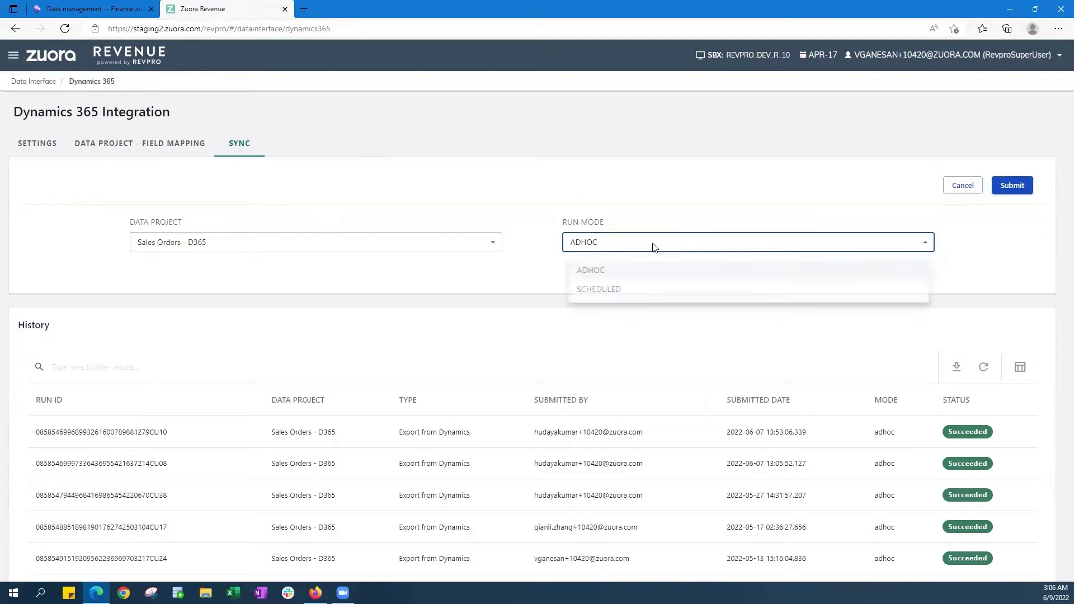
click(629, 290)
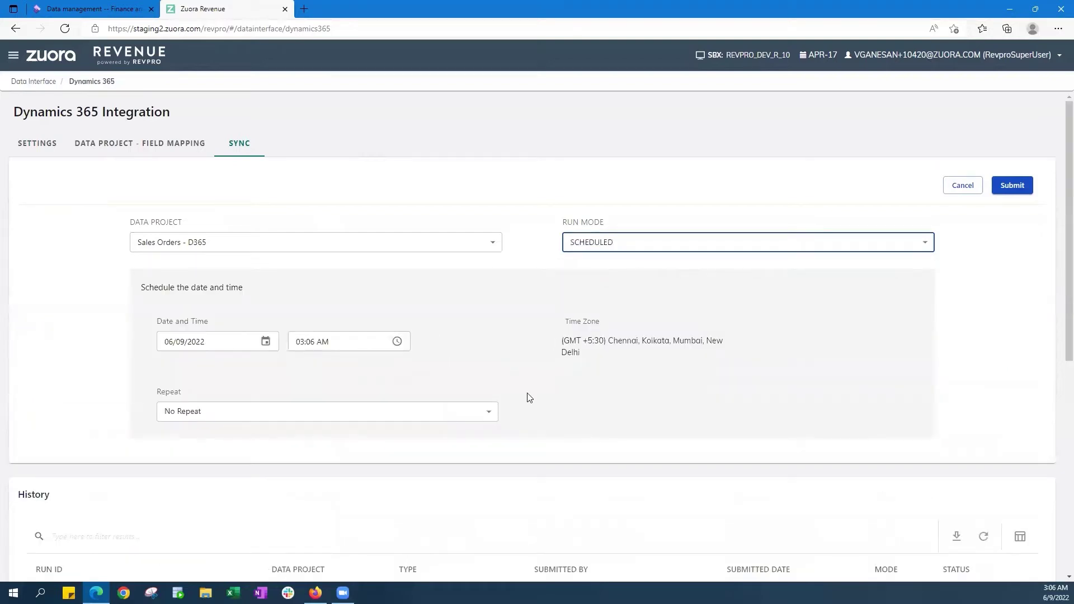
click(699, 250)
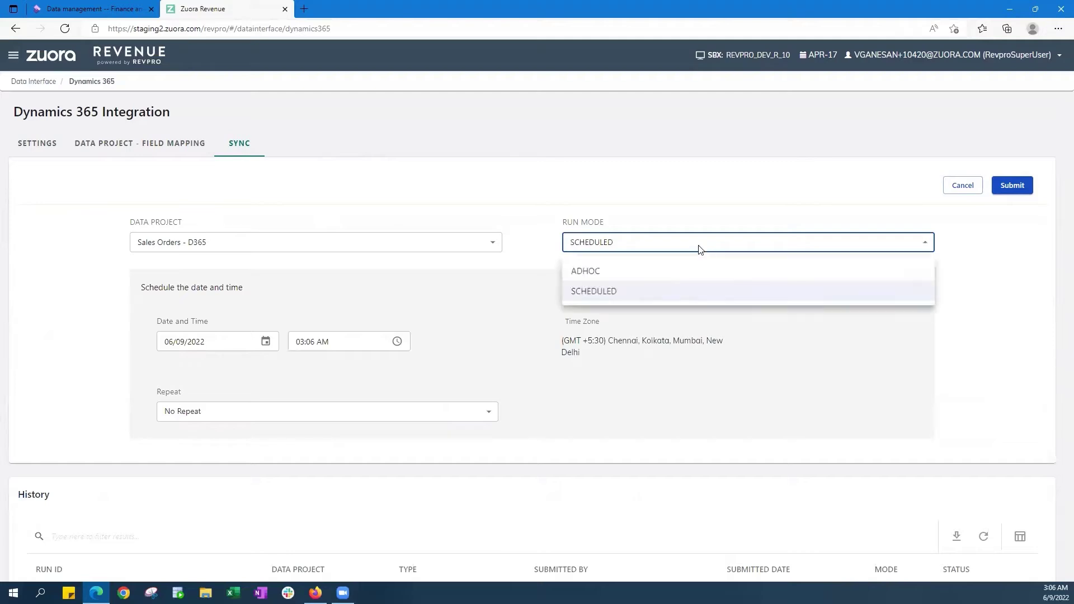
click(678, 269)
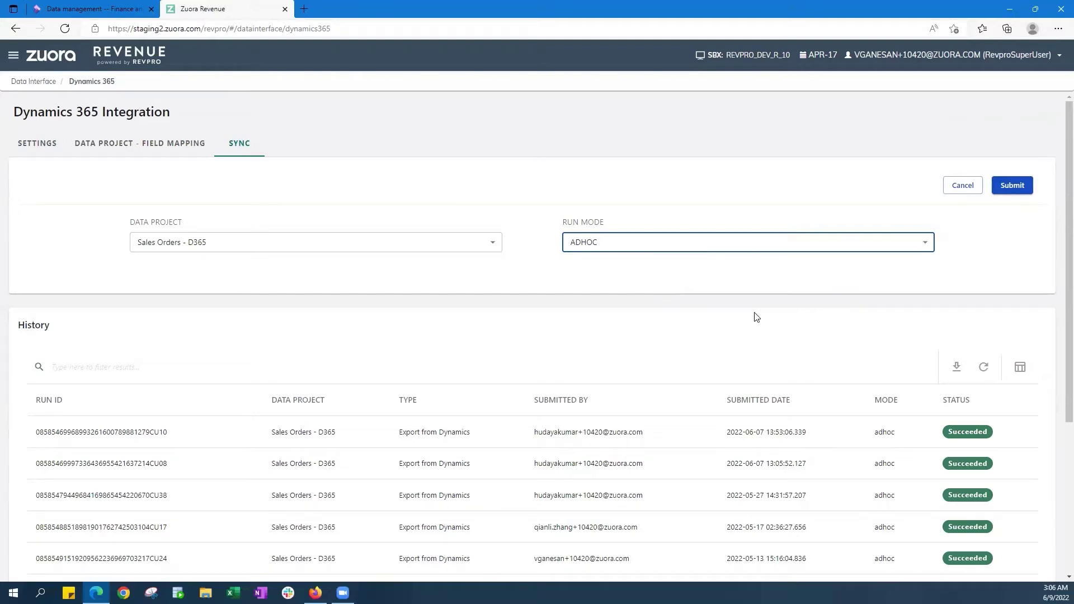
mouse_move(1060, 268)
mouse_down()
mouse_move(1058, 327)
mouse_move(1058, 277)
mouse_up()
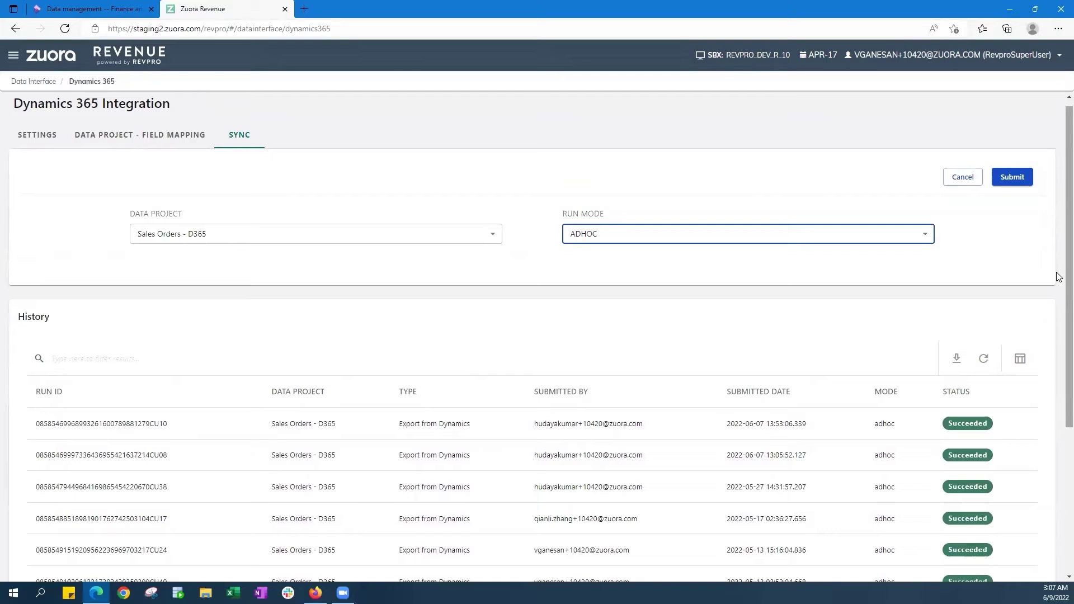
scroll(1058, 277, down, 1)
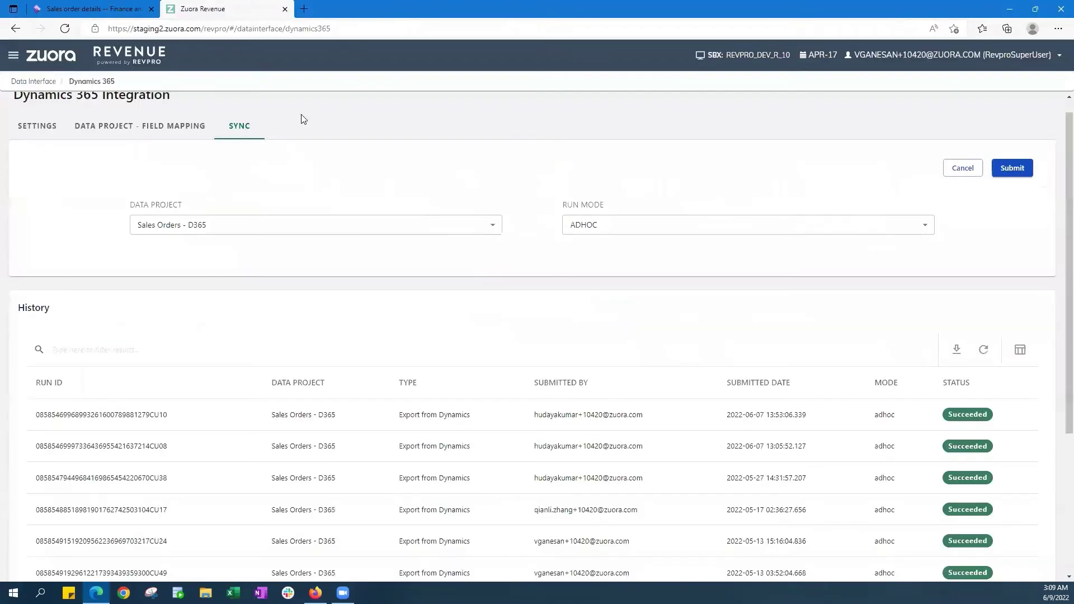
Submit the ADHOC Sales Orders - D365 sync and dismiss the workflow triggered message.
click(243, 11)
click(1011, 169)
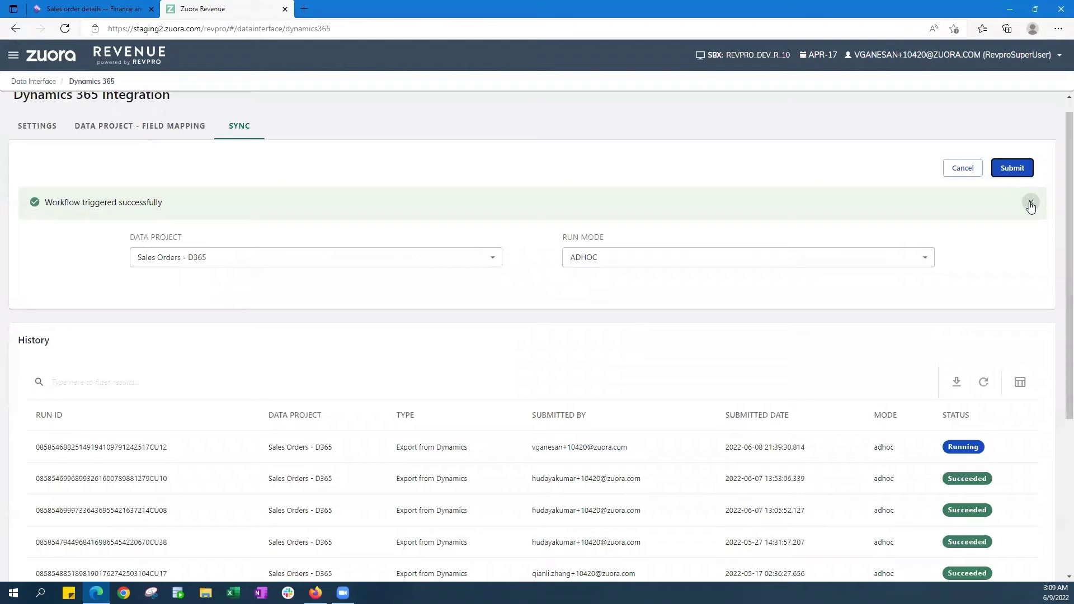
click(1031, 202)
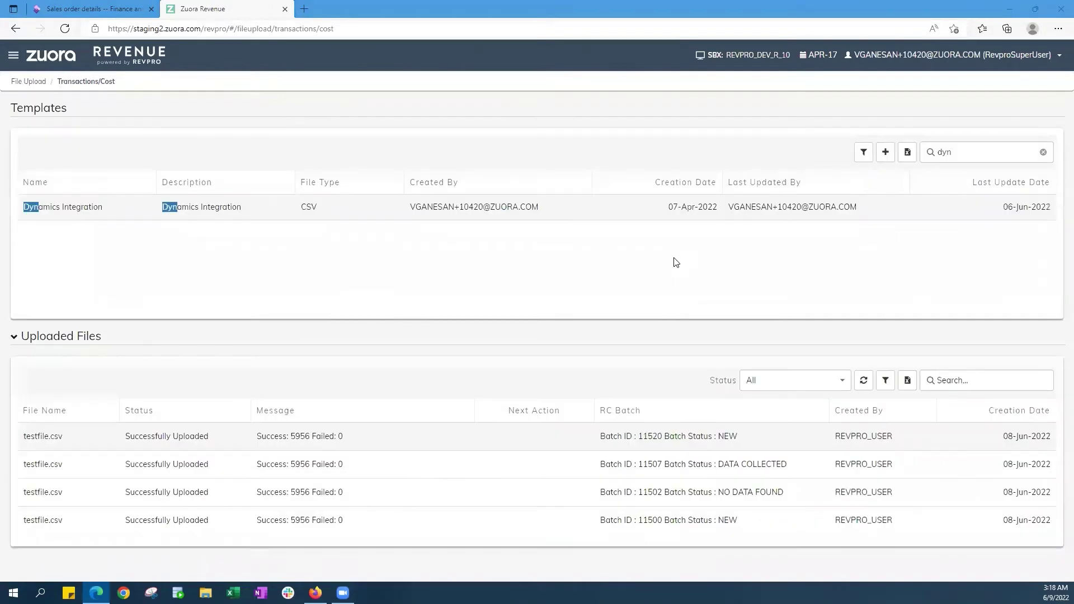
Check the latest Dynamics Integration upload's success count and open its file data and summary.
click(792, 442)
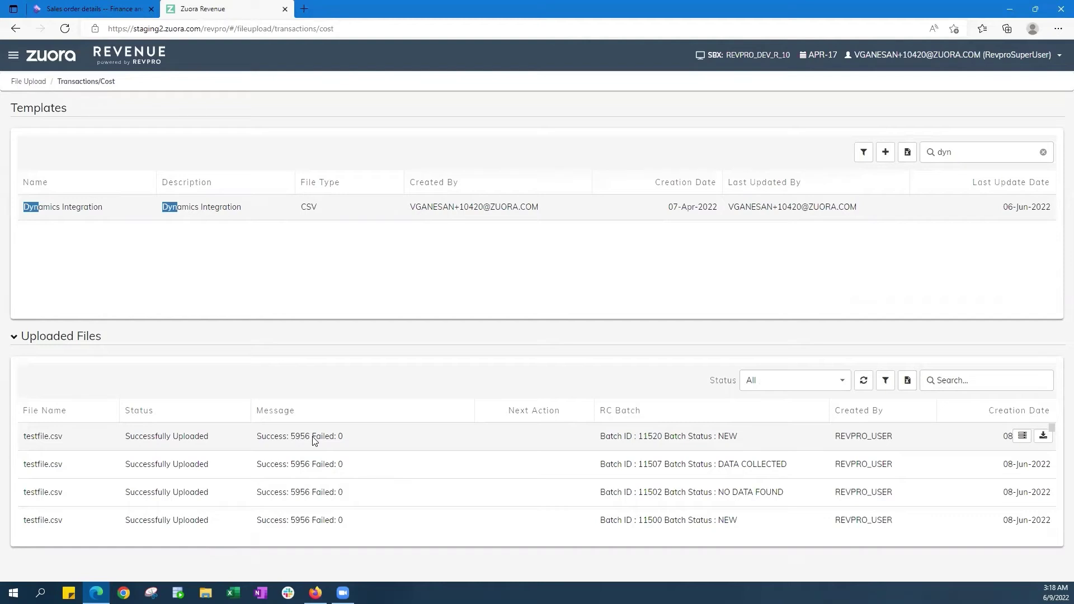
drag(314, 441, 290, 442)
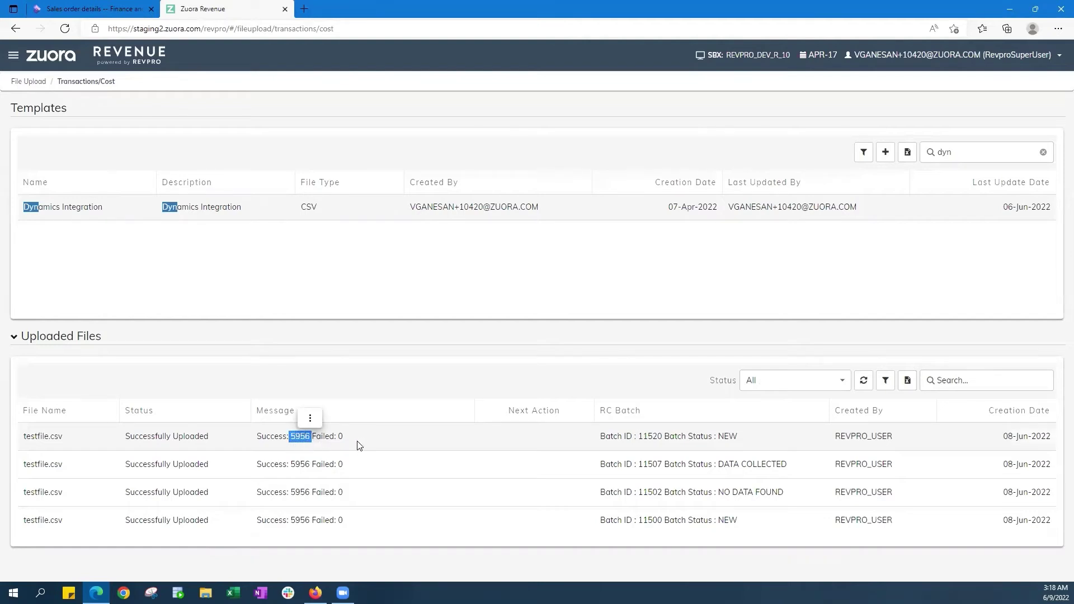
click(377, 444)
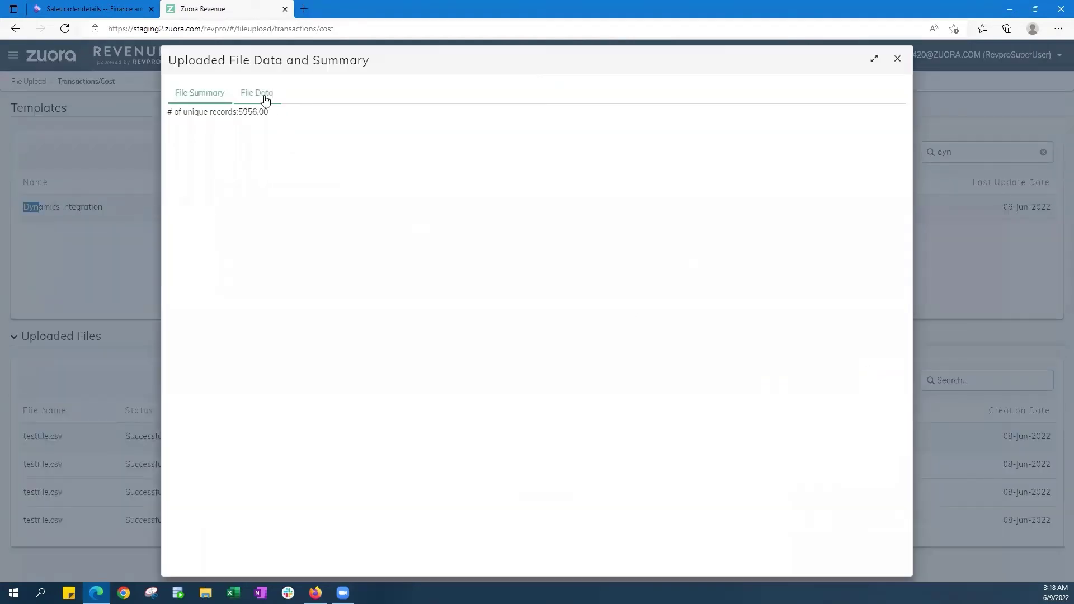
click(264, 95)
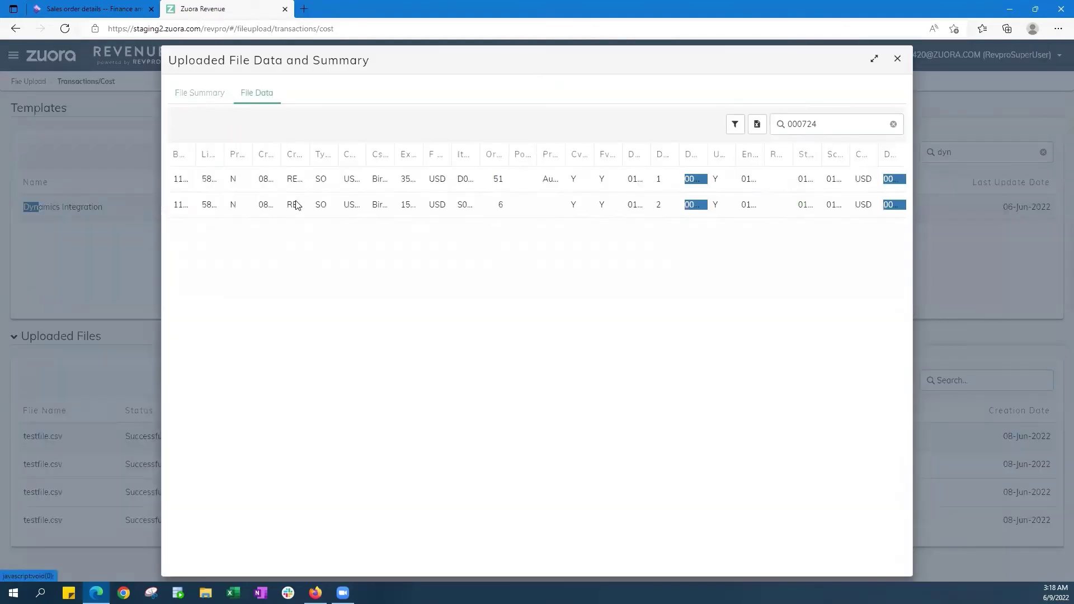
scroll(561, 213, right, 10)
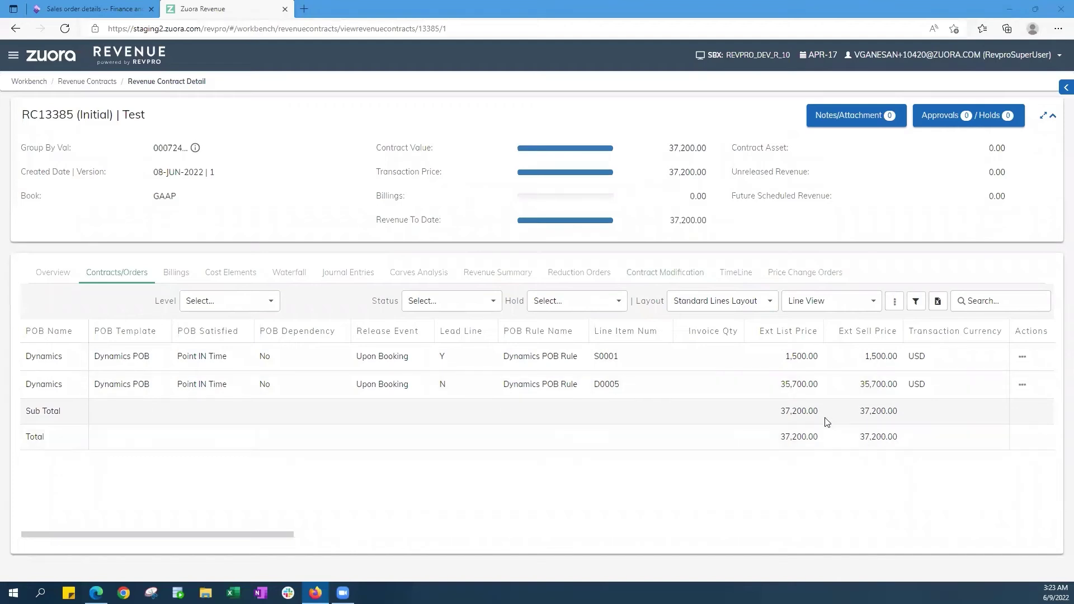
Check the contract's 37,200.00 sub total, then bring up the main navigation menu.
double_click(811, 412)
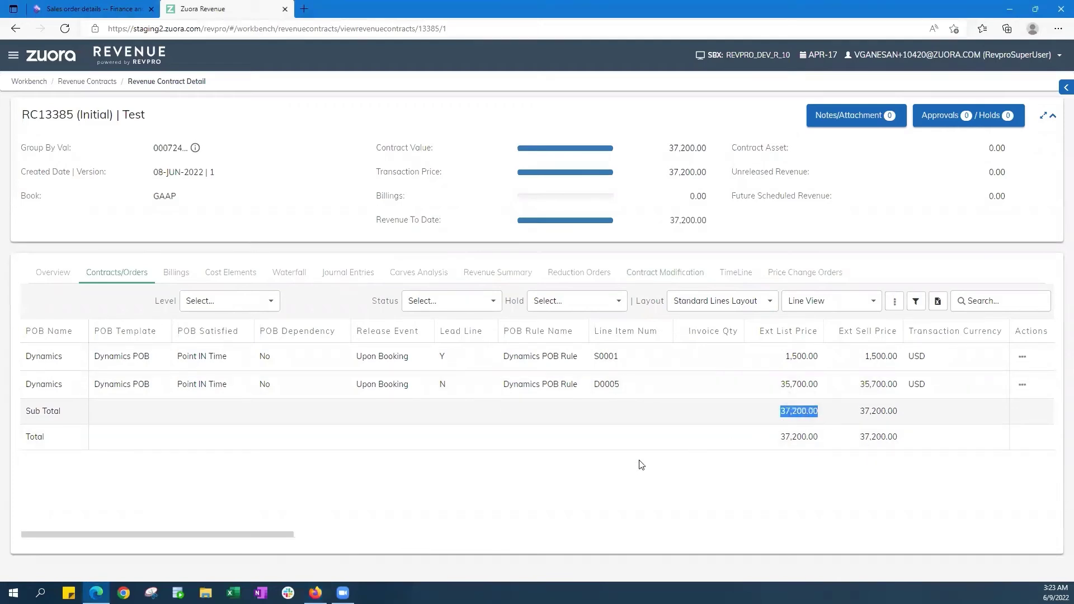
click(637, 462)
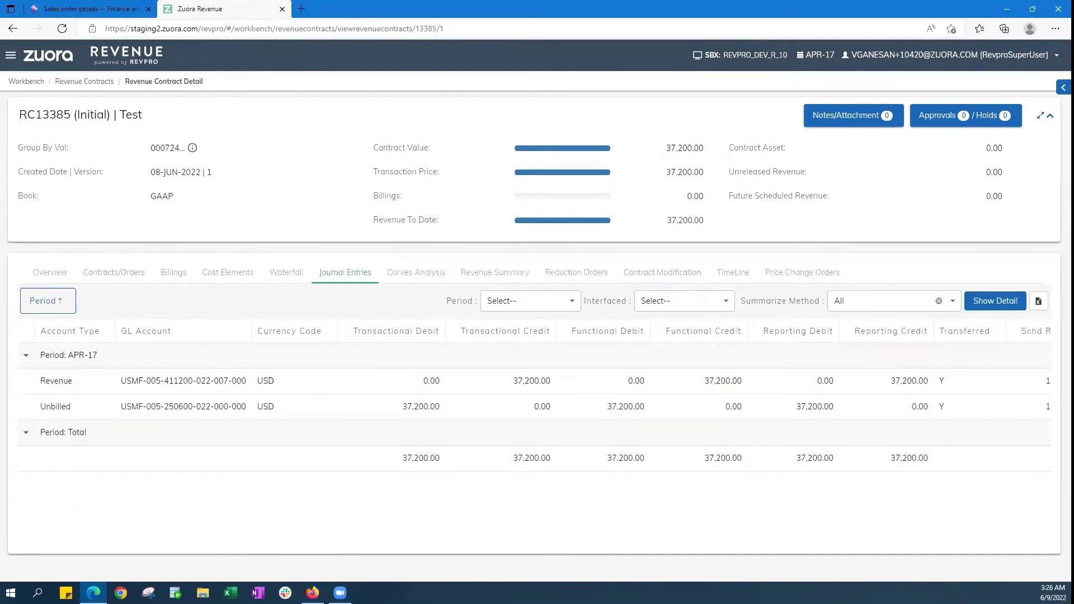
click(10, 55)
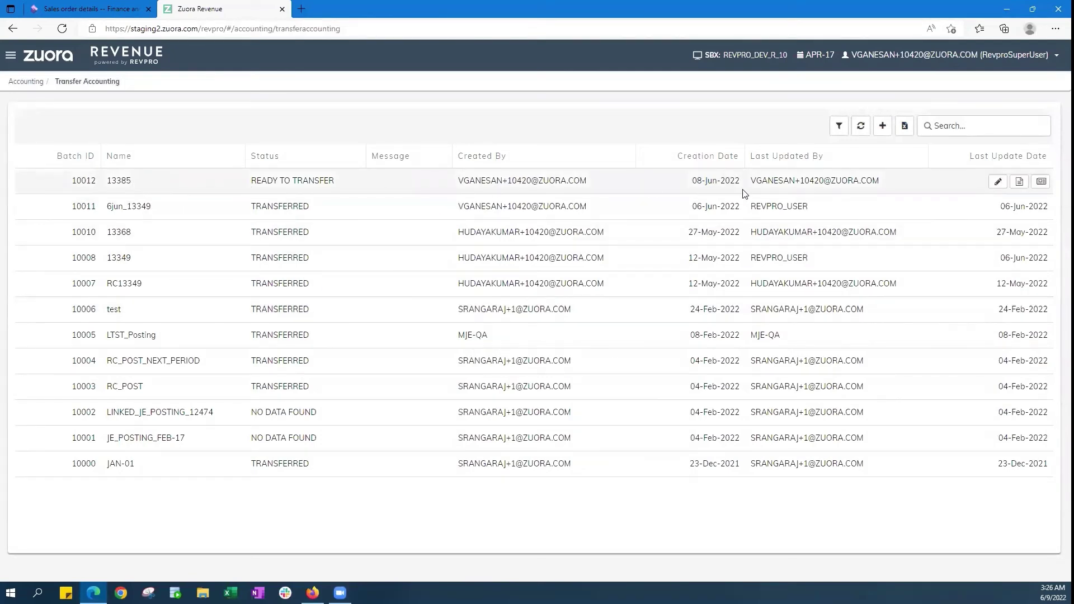
Open batch 13385's transfer summary and inspect its 37,200.00 Unbilled and Revenue account entries.
click(1021, 182)
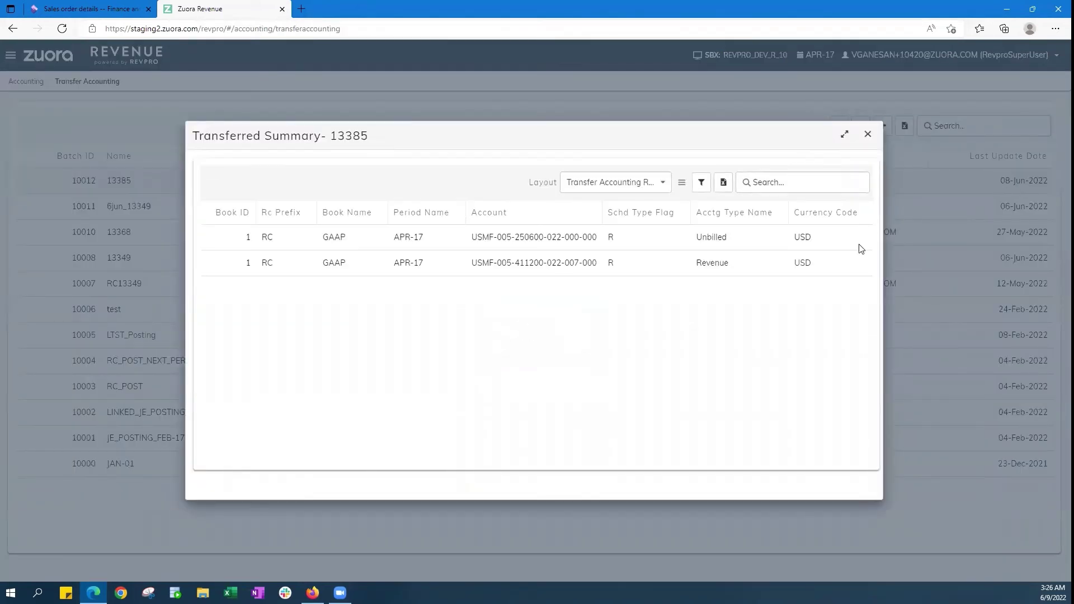
drag(485, 452, 506, 453)
drag(501, 239, 500, 265)
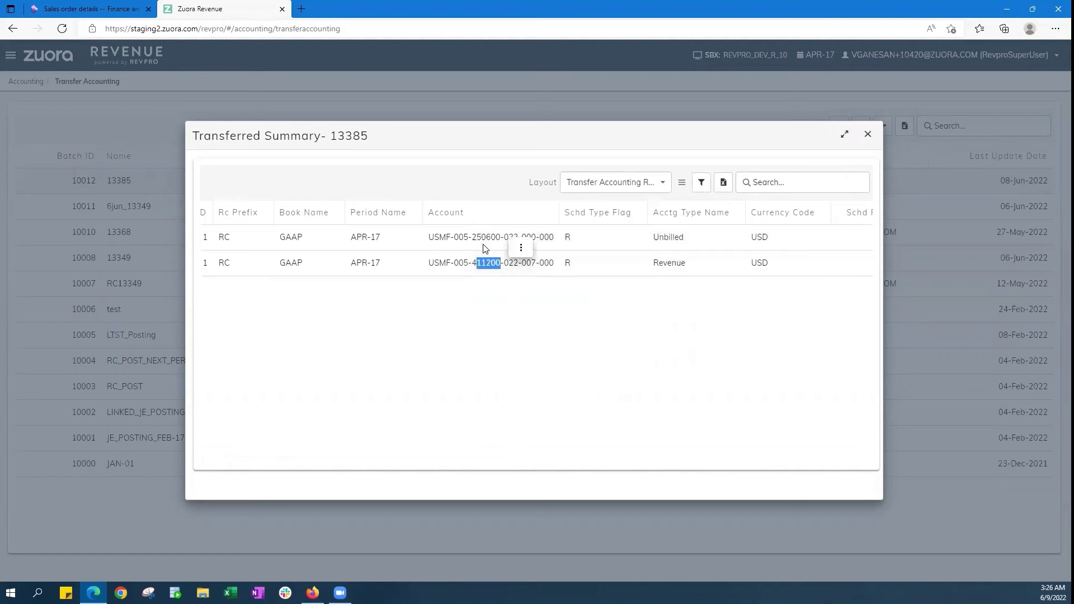
drag(501, 451, 647, 460)
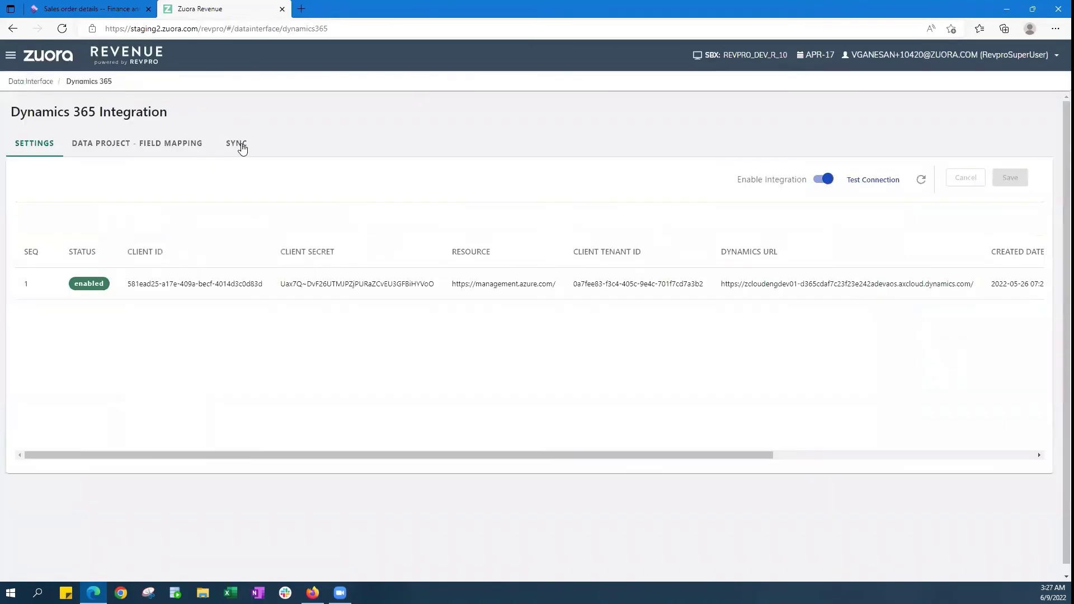
Submit an ADHOC sync of the Revenue Accounting data project and dismiss the confirmation.
click(240, 147)
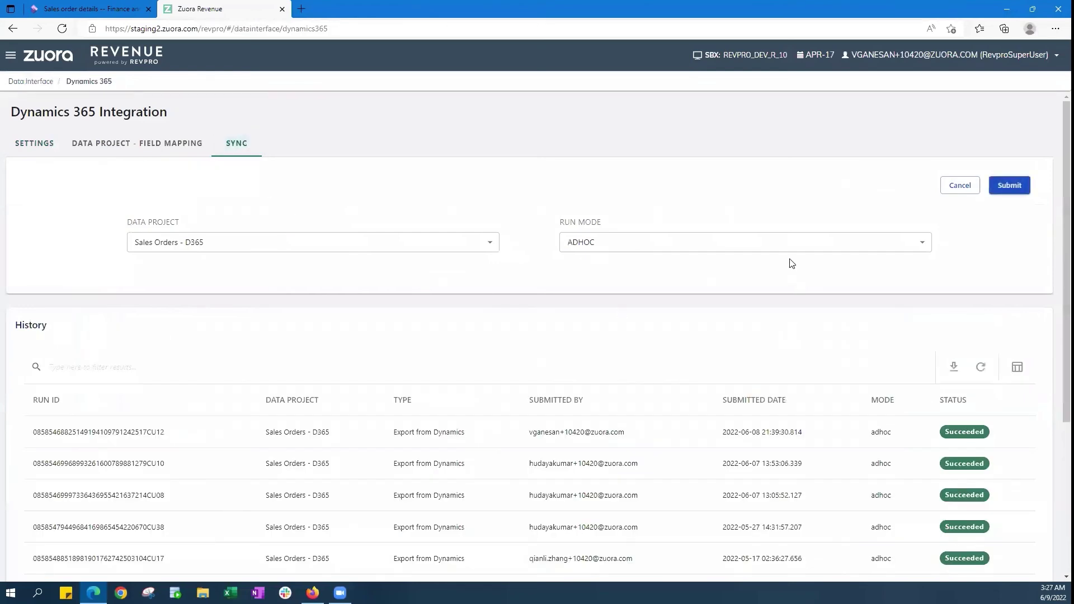
click(317, 246)
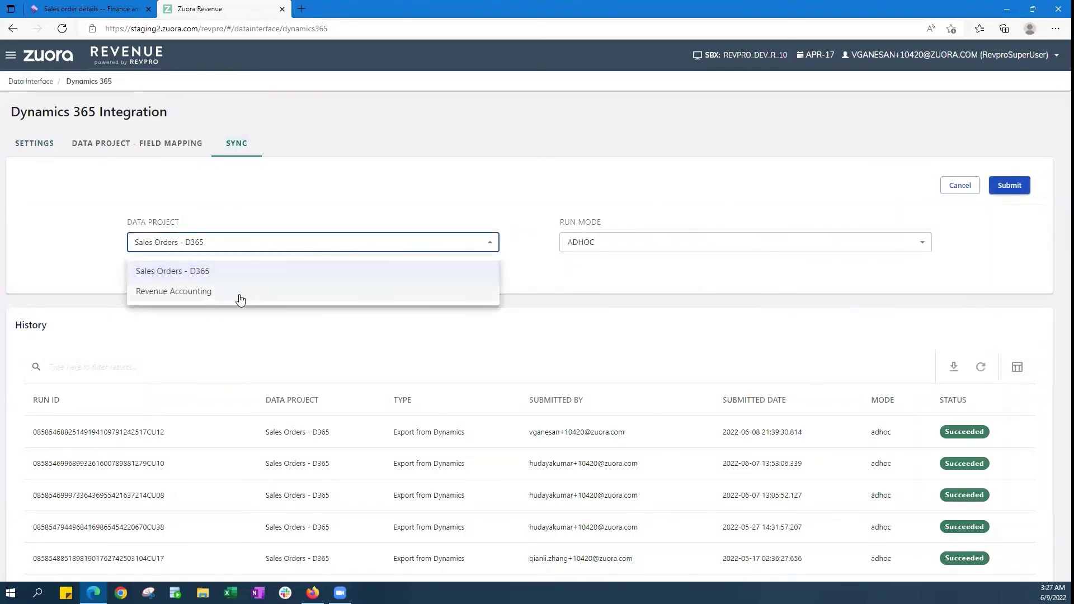
click(237, 302)
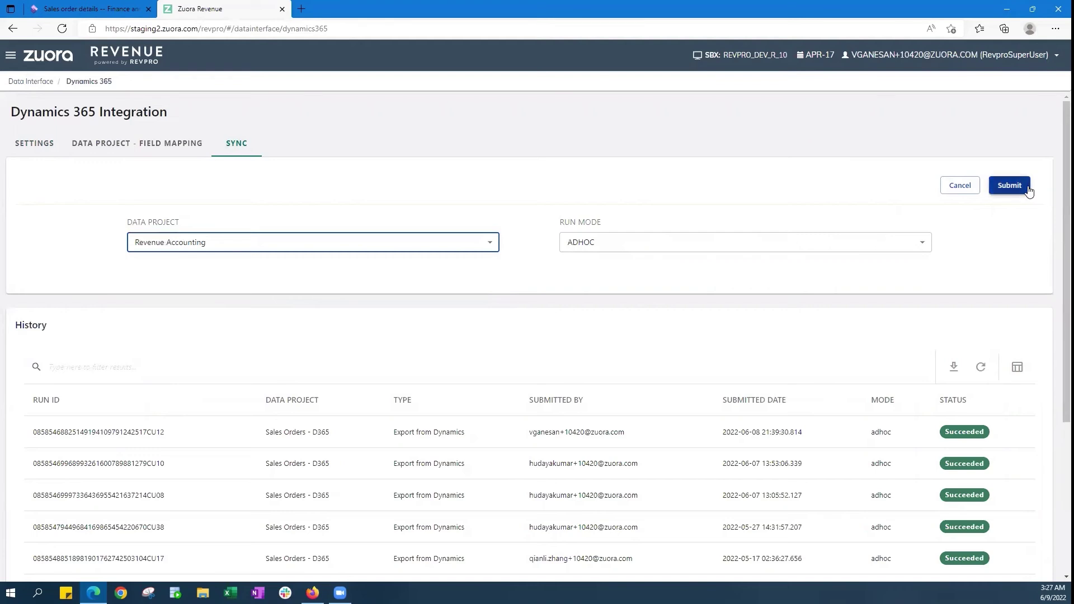
click(1010, 186)
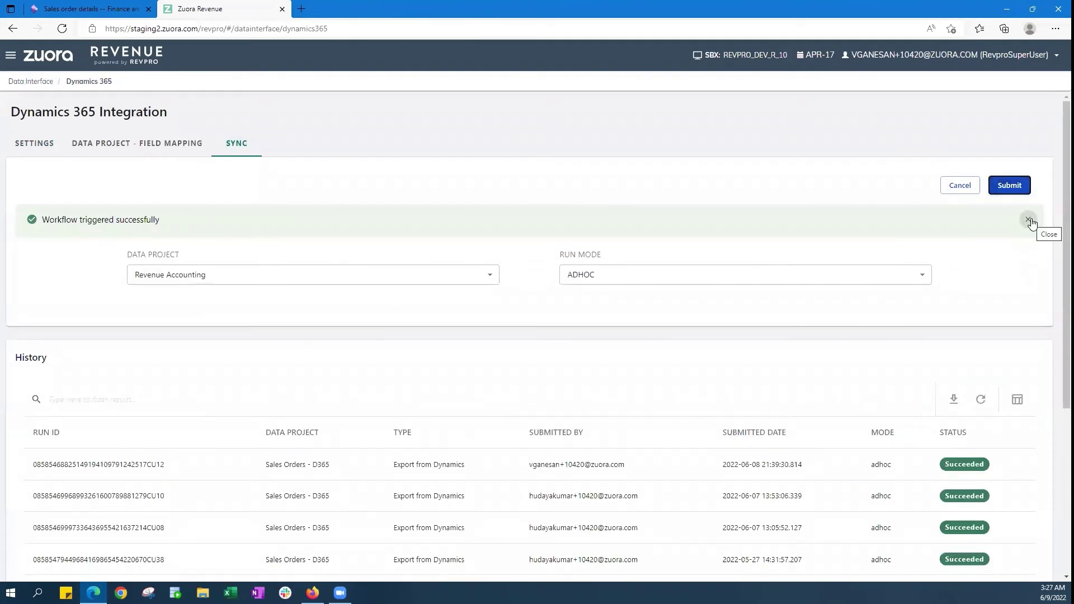
click(1029, 220)
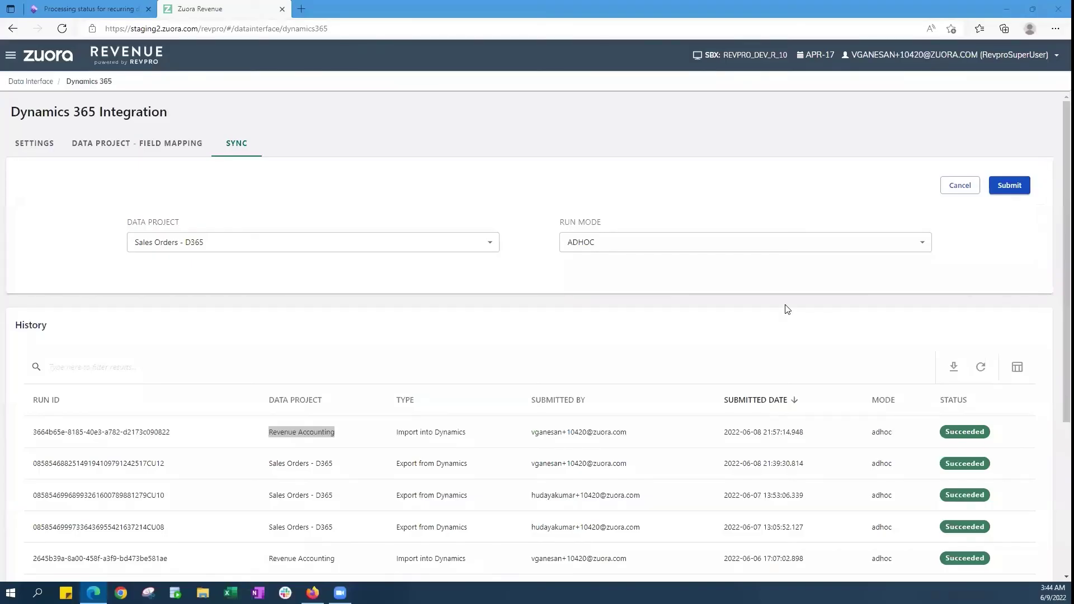
On Transfer Accounting, confirm batch 13385 is TRANSFERRED and open its transfer summary.
click(11, 56)
click(323, 313)
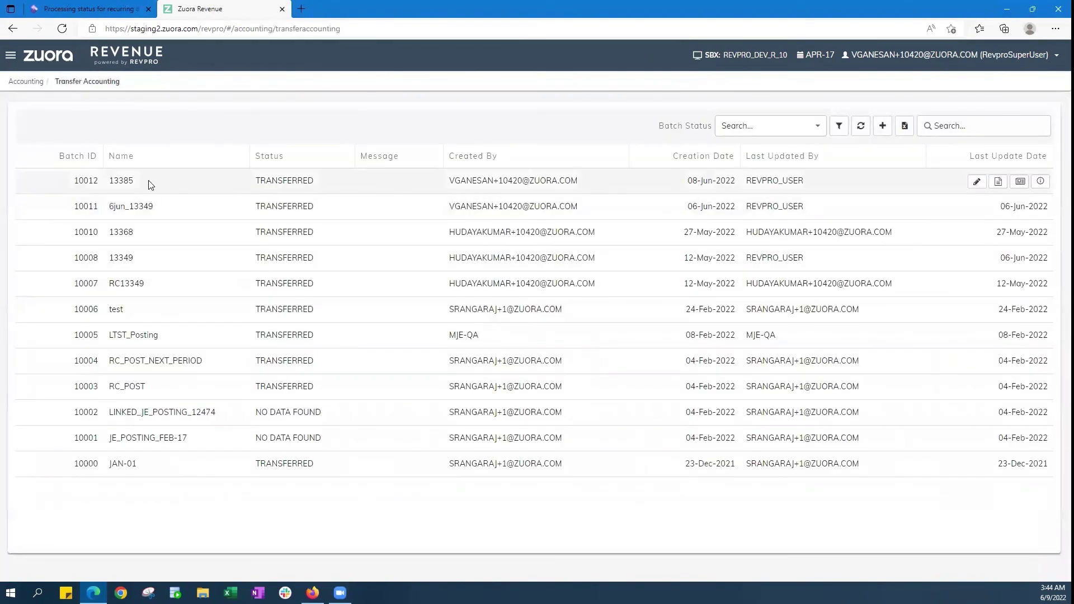
double_click(126, 181)
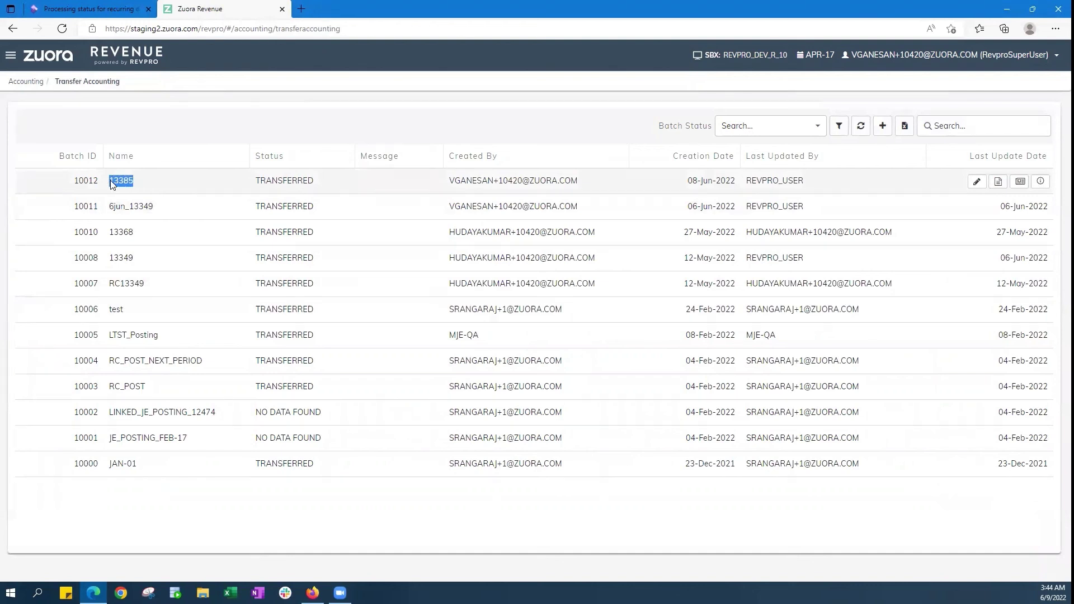
click(327, 188)
drag(327, 188, 259, 192)
click(998, 182)
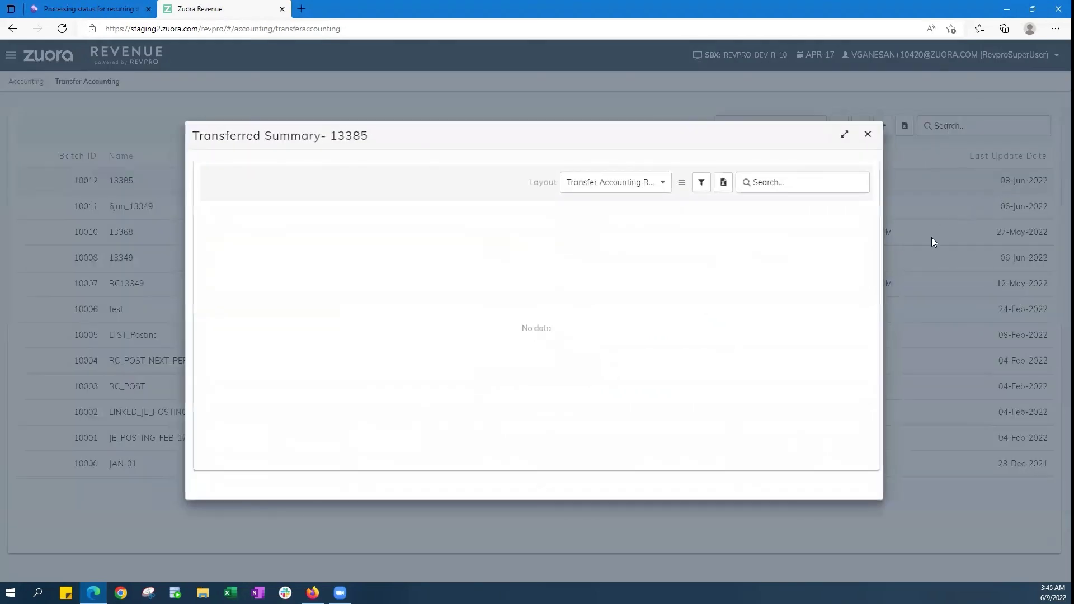